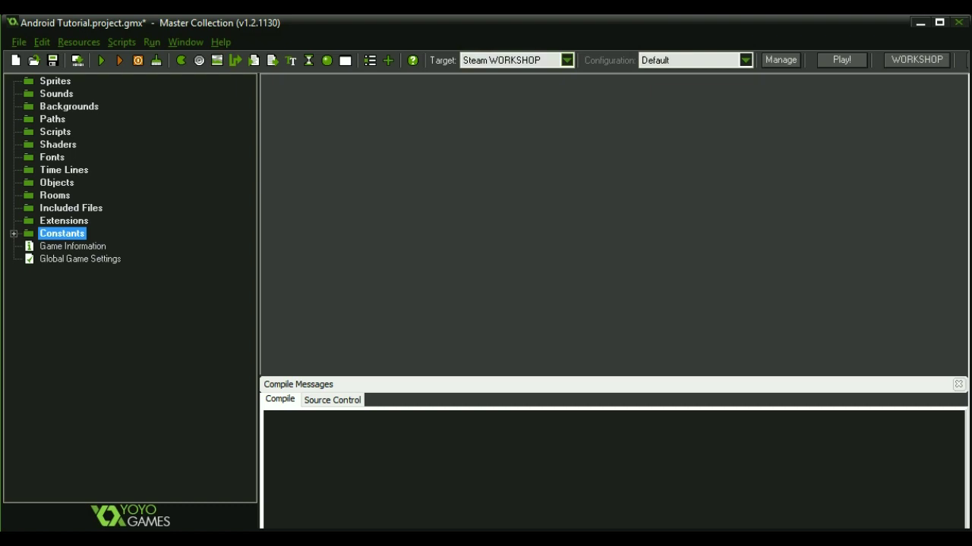
- Set the build target to Android
click(567, 60)
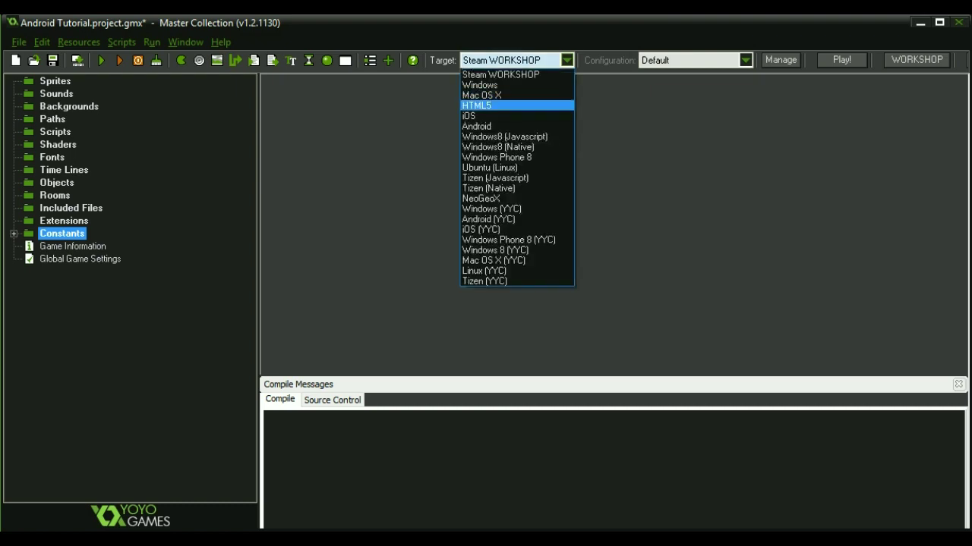
click(516, 126)
- Open the Android preferences and run the checks of the Android SDK and Android NDK
click(19, 42)
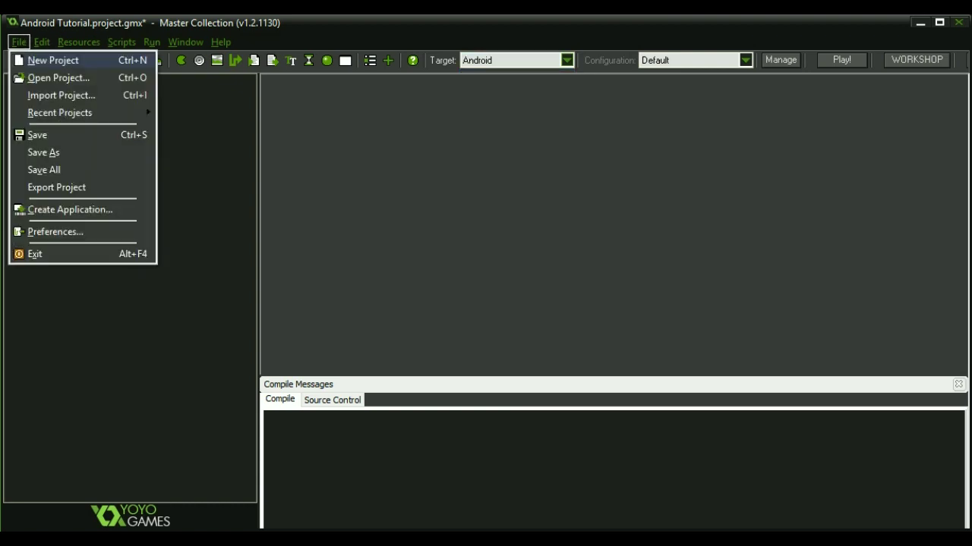
click(54, 230)
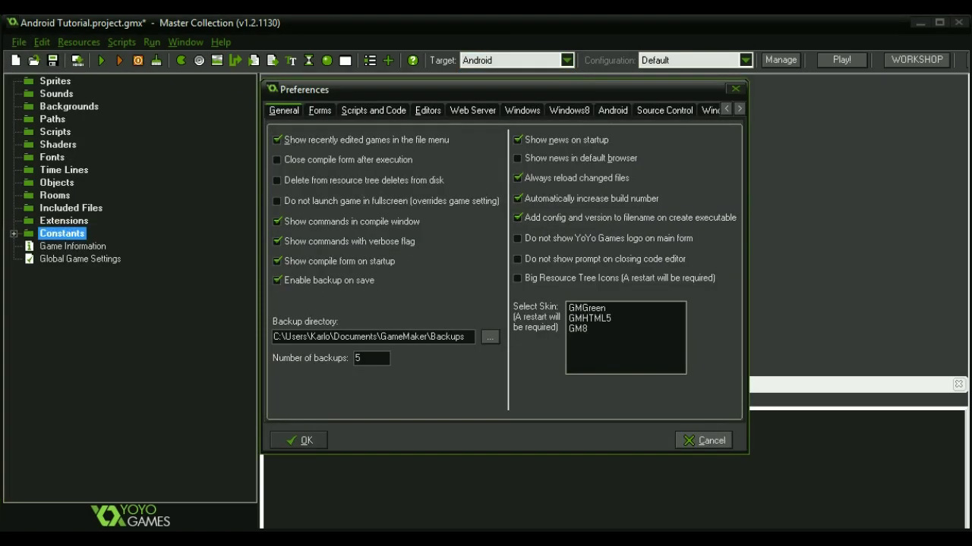
click(613, 111)
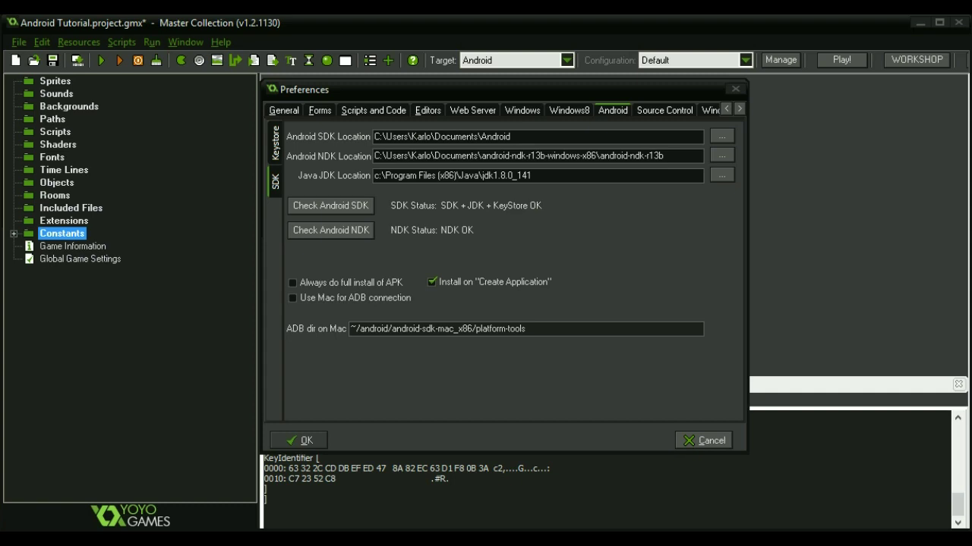
click(331, 206)
click(331, 230)
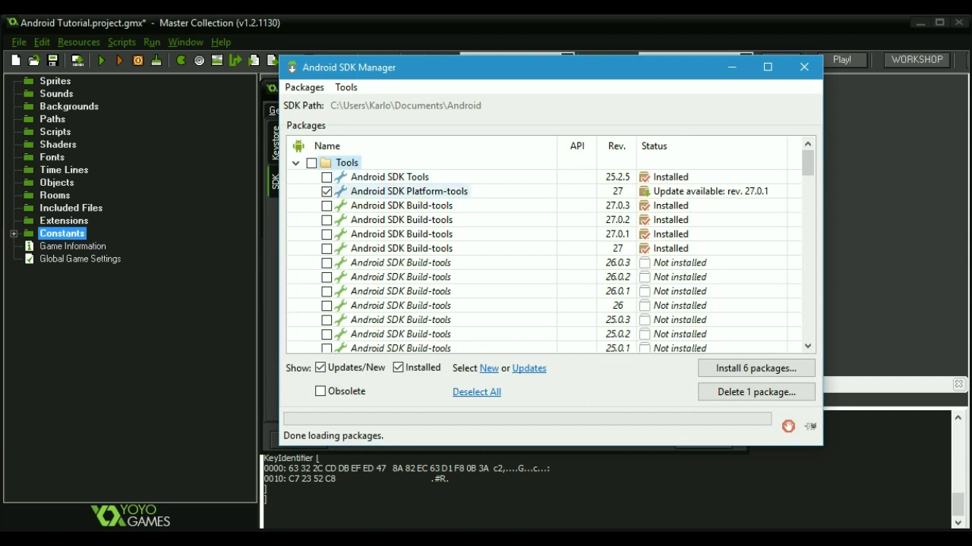
- Review the installed Tools packages in the Android SDK Manager and collapse the Tools group
mouse_move(470, 189)
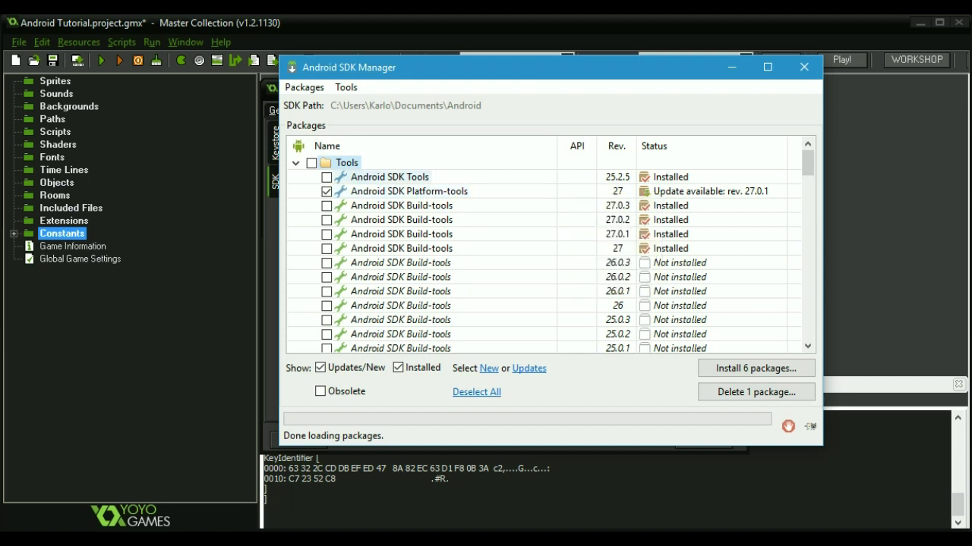
drag(392, 69, 368, 79)
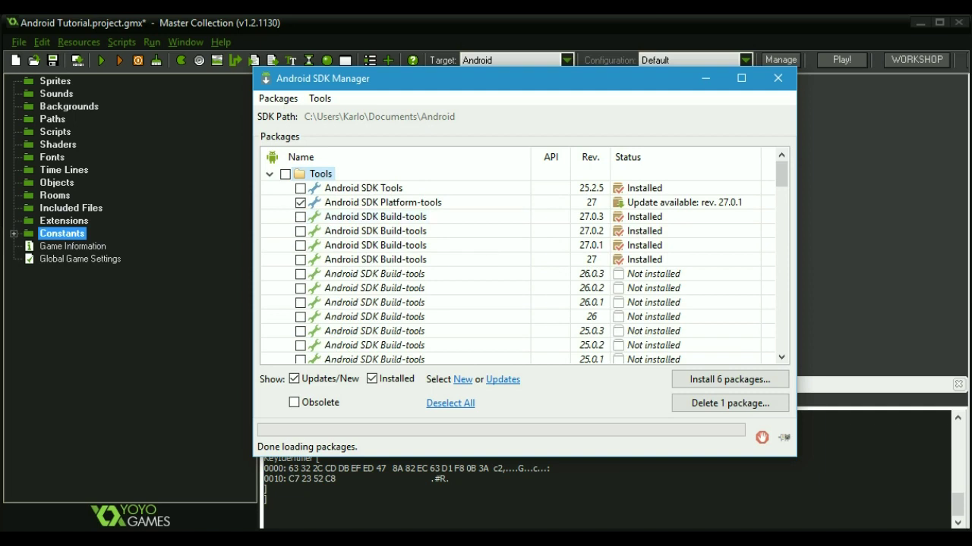
key(Left)
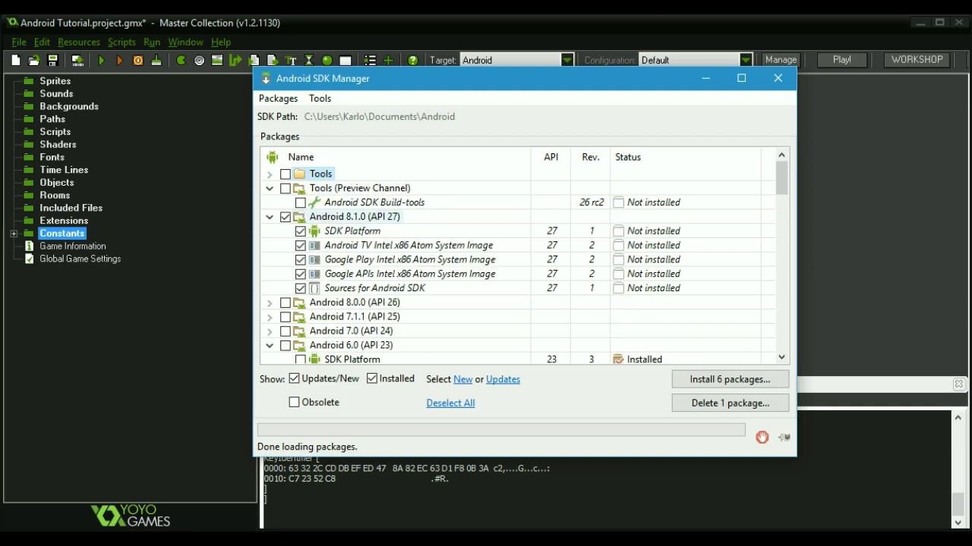
- Deselect all five Android 8.1.0 (API 27) packages and collapse that group
scroll(410, 242, down, 1)
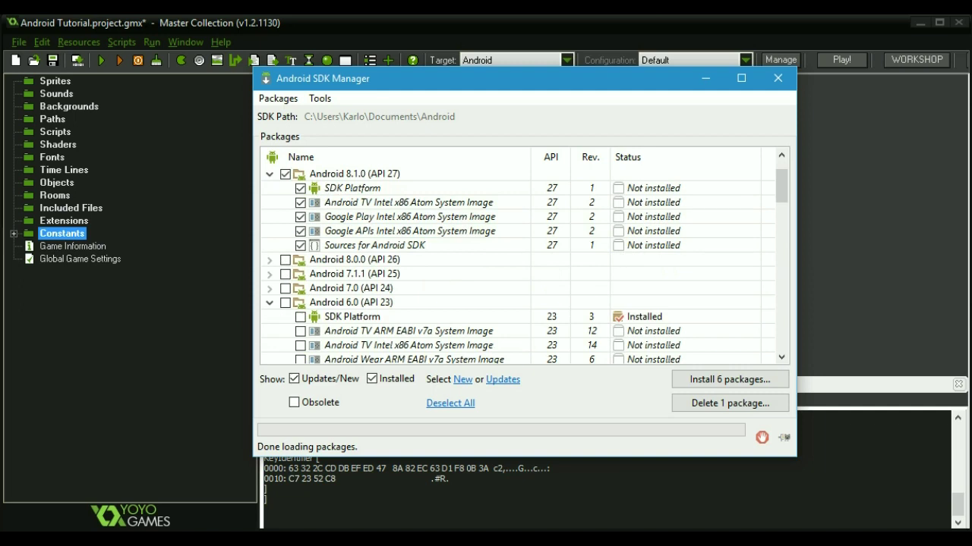
click(301, 188)
click(300, 202)
click(301, 217)
click(301, 232)
click(301, 246)
click(270, 174)
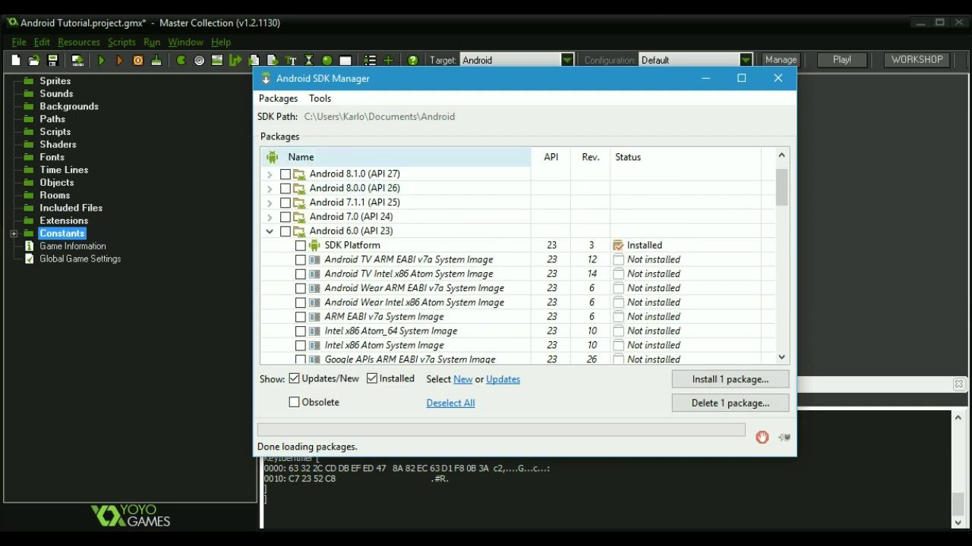
- Examine the Android 6.0 (API 23) packages and the older Android version groups listed below them
scroll(334, 230, up, 1)
scroll(334, 230, down, 1)
scroll(334, 231, down, 2)
scroll(334, 230, up, 2)
scroll(334, 231, down, 3)
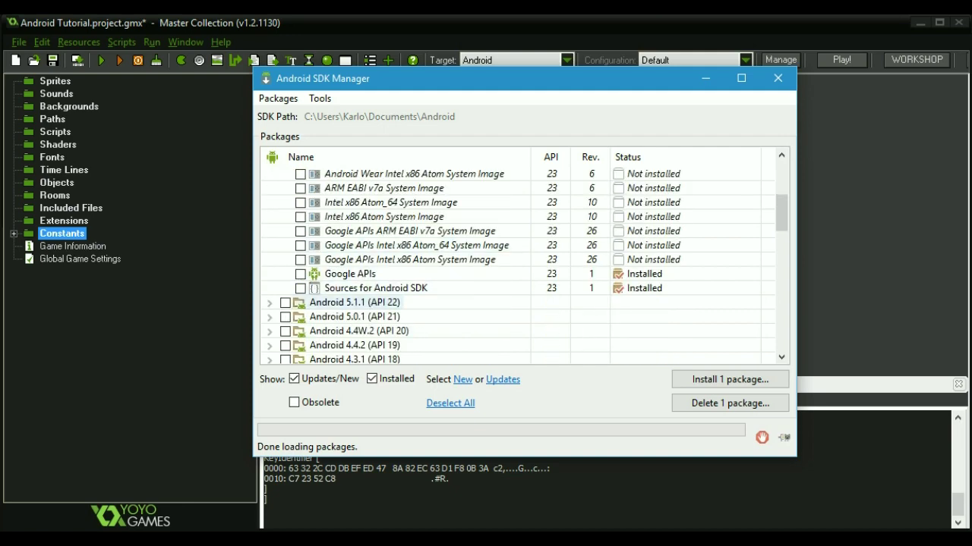
click(270, 302)
click(270, 188)
scroll(523, 258, down, 2)
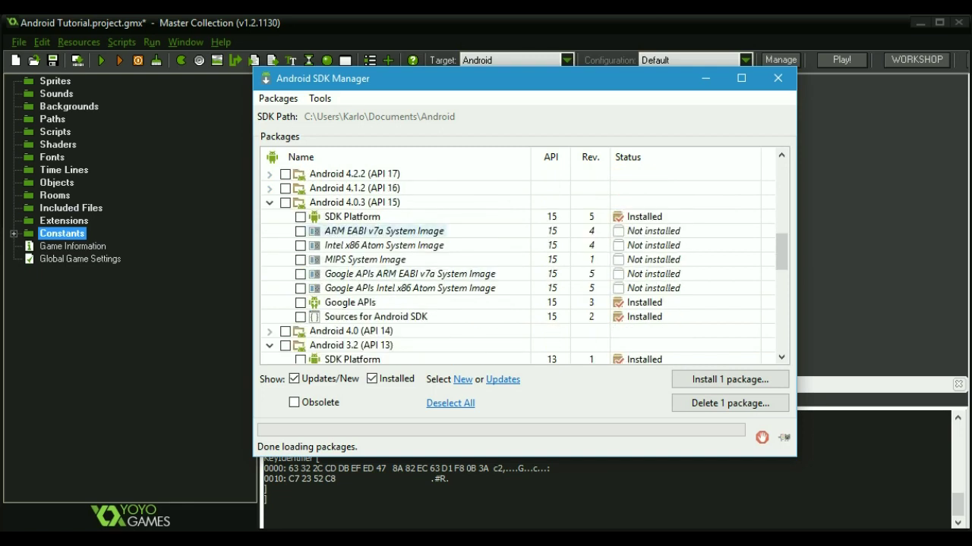
- Collapse the expanded package groups from Android 4.0.3 (API 15) down to the oldest Android version
click(270, 201)
click(270, 231)
click(269, 245)
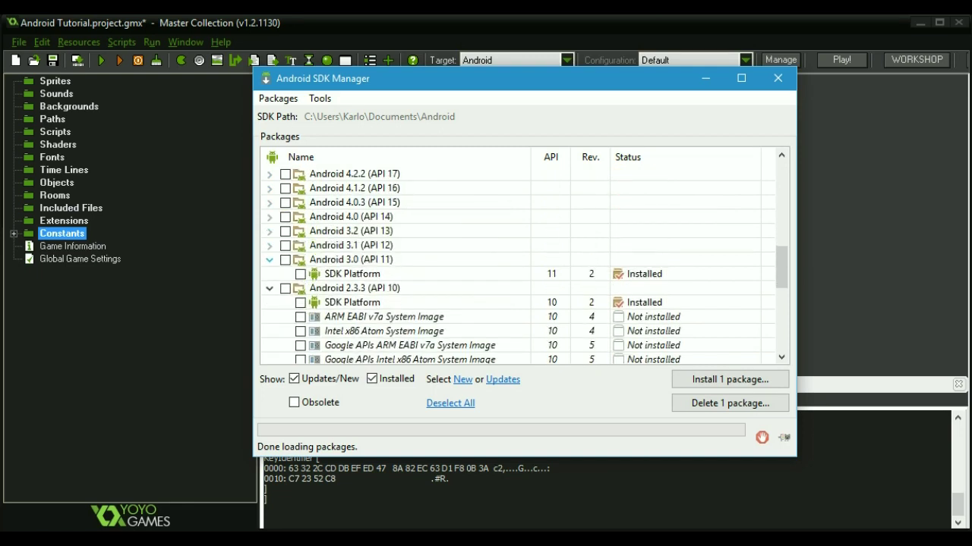
click(269, 260)
click(270, 274)
scroll(270, 274, down, 1)
click(269, 245)
click(270, 260)
click(270, 274)
- Examine which packages are installed in the Extras group and close the Android SDK Manager
scroll(379, 245, up, 6)
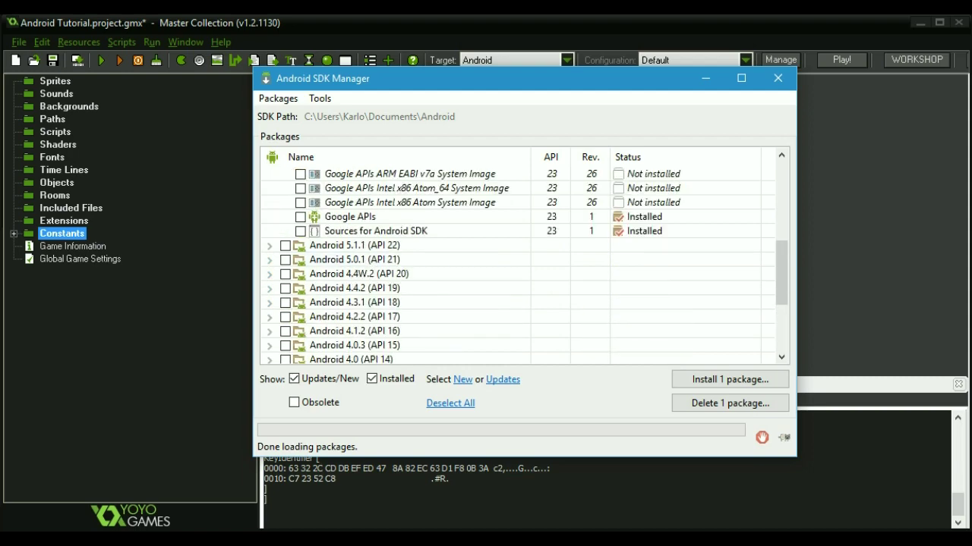
scroll(380, 245, up, 3)
scroll(380, 245, down, 7)
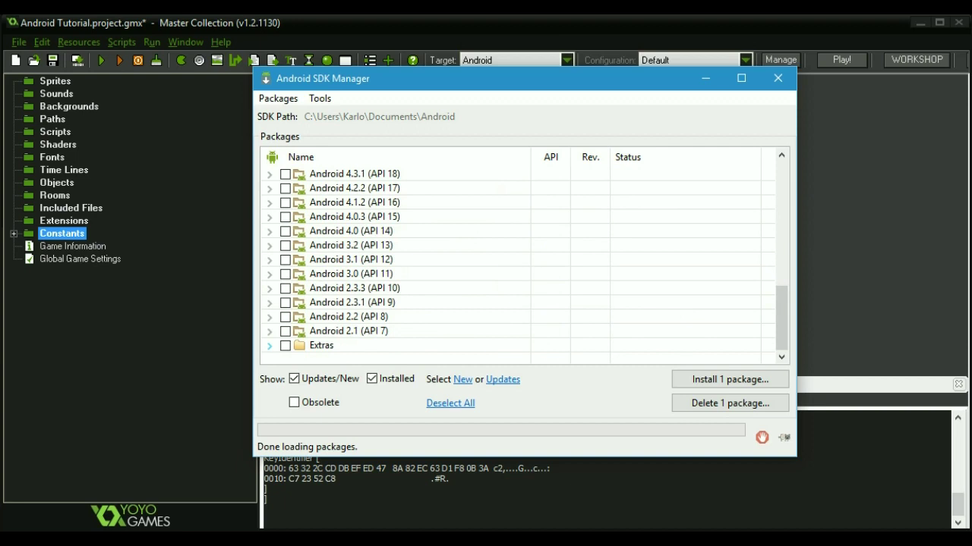
click(268, 346)
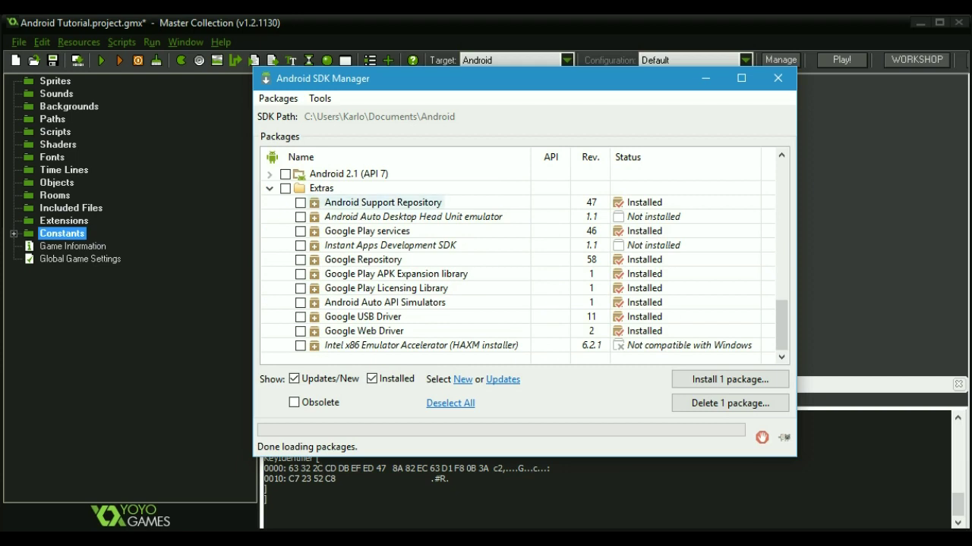
mouse_move(346, 202)
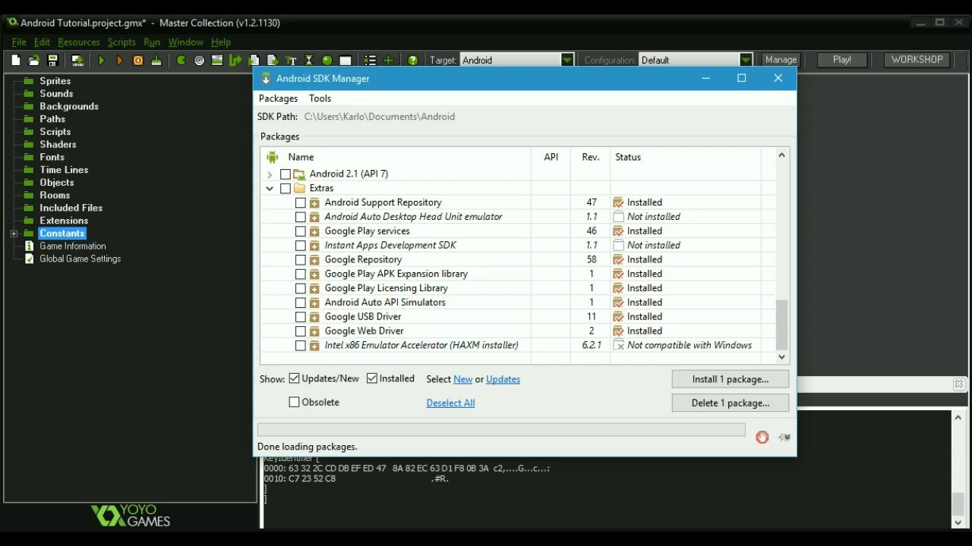
scroll(516, 258, up, 15)
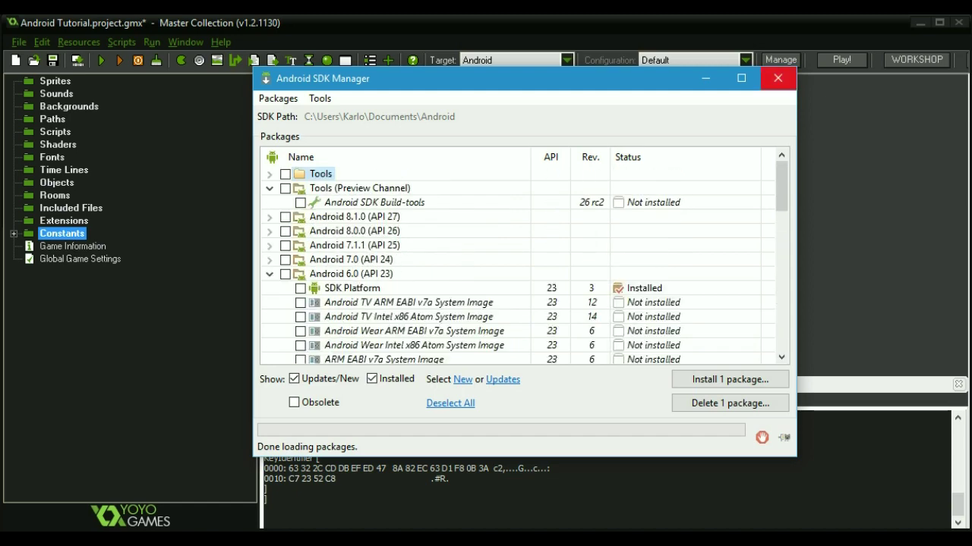
click(777, 78)
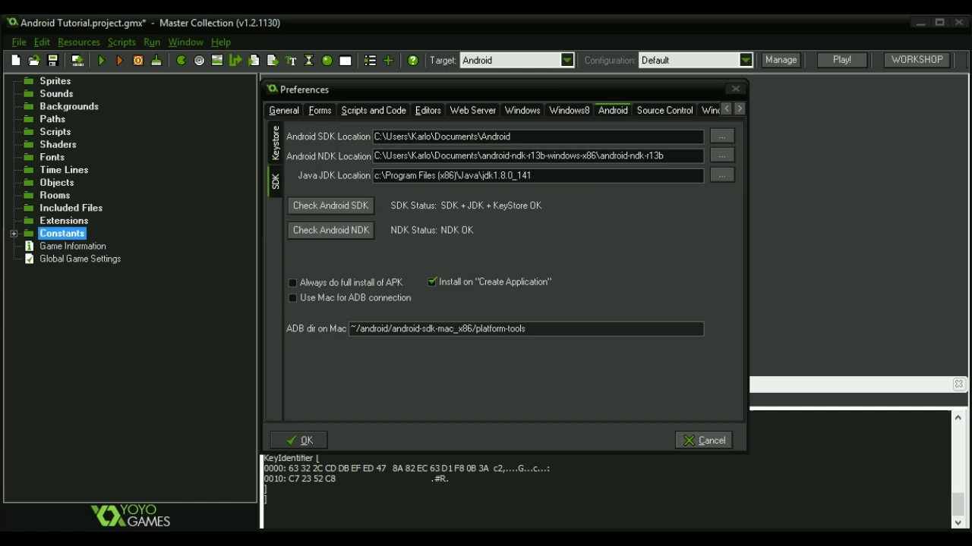
- Switch to File Explorer and copy the zipalign application from the Android SDK's build-tools\27.0.3 folder
key(alt+Tab)
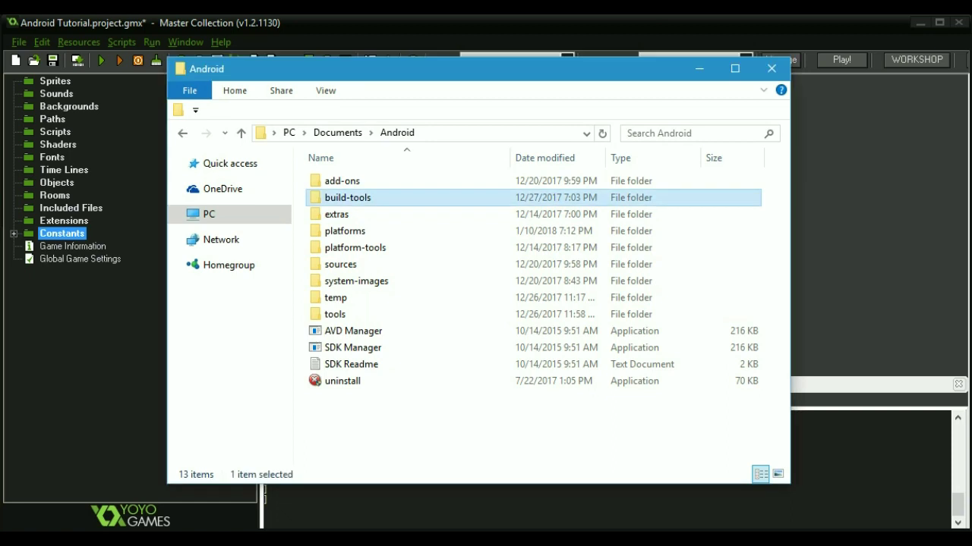
double_click(348, 197)
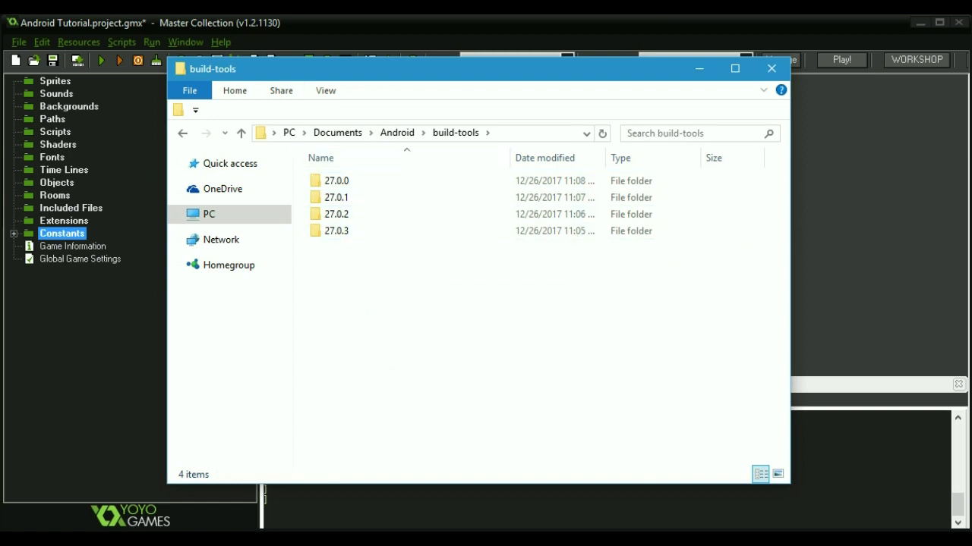
double_click(336, 231)
scroll(342, 256, down, 5)
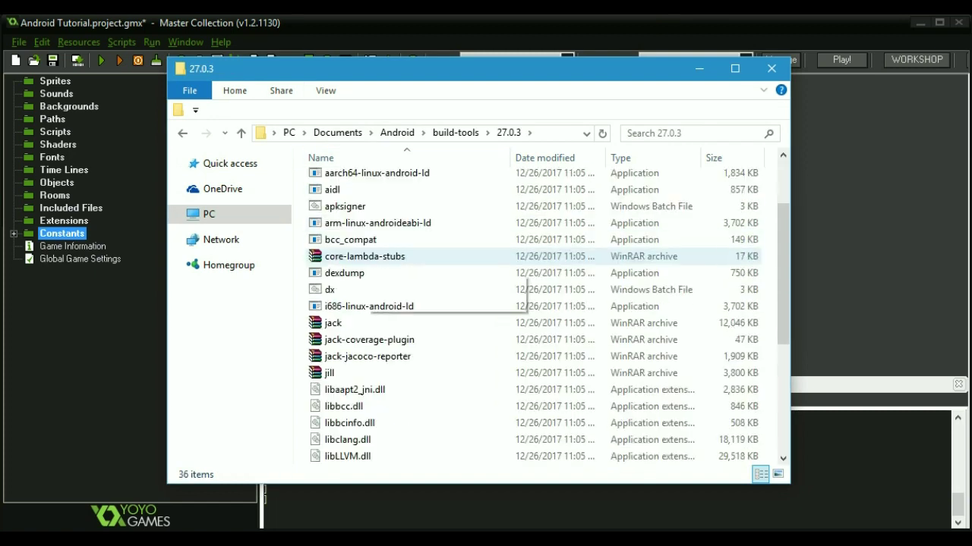
scroll(341, 255, down, 2)
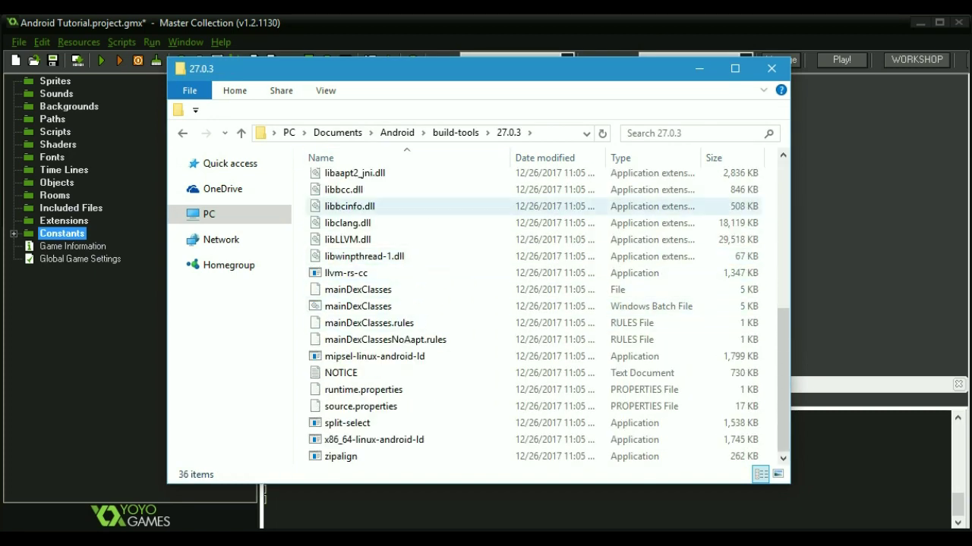
click(340, 456)
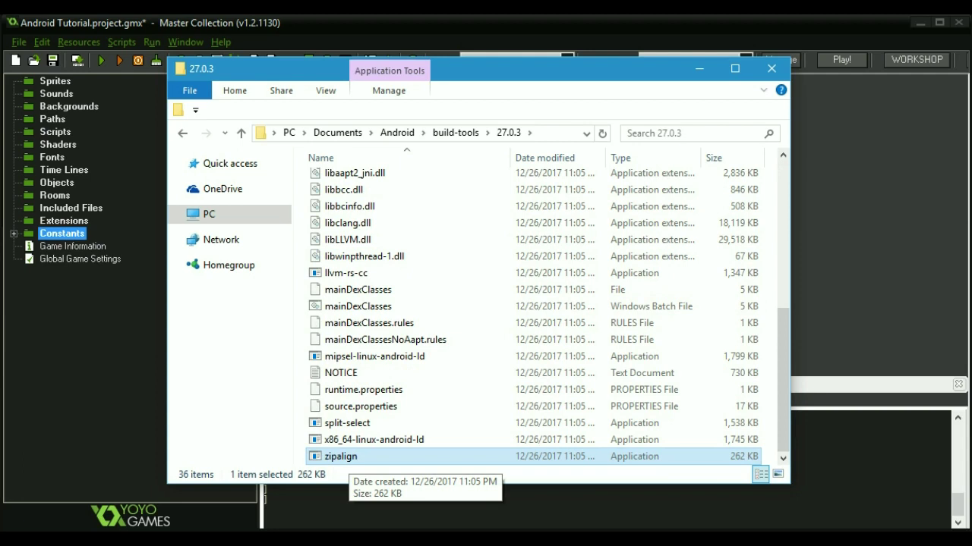
right_click(331, 460)
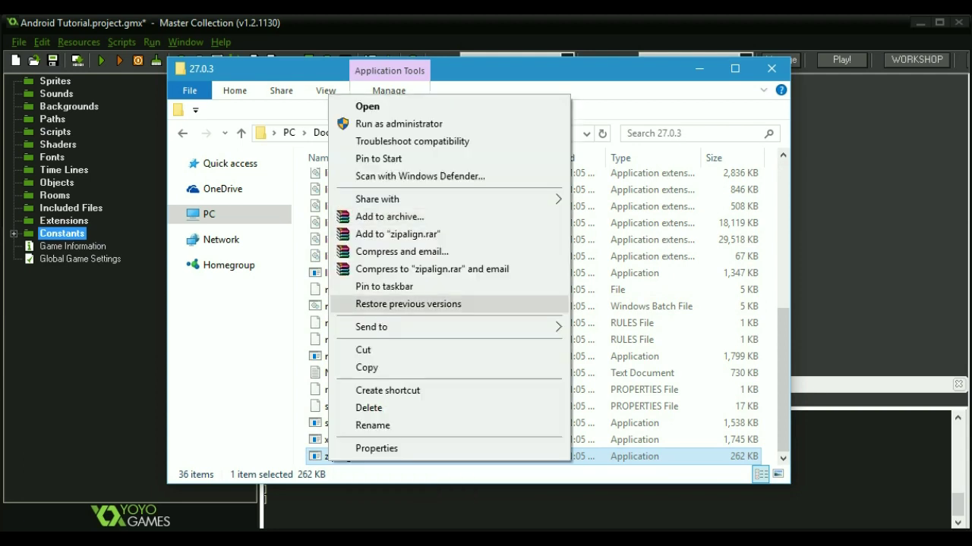
click(368, 367)
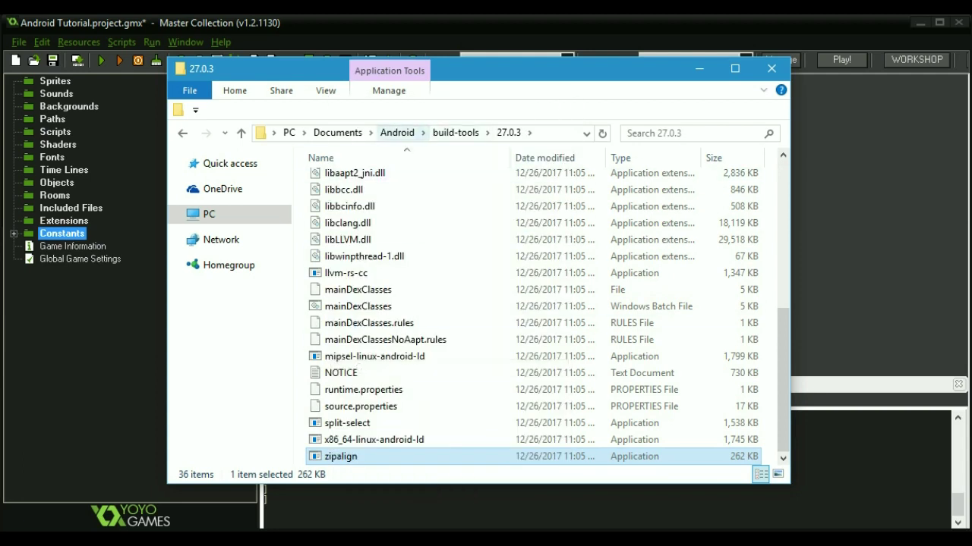
- Go to the Android SDK's tools folder, look for zipalign among its files, and close File Explorer
click(456, 132)
click(397, 133)
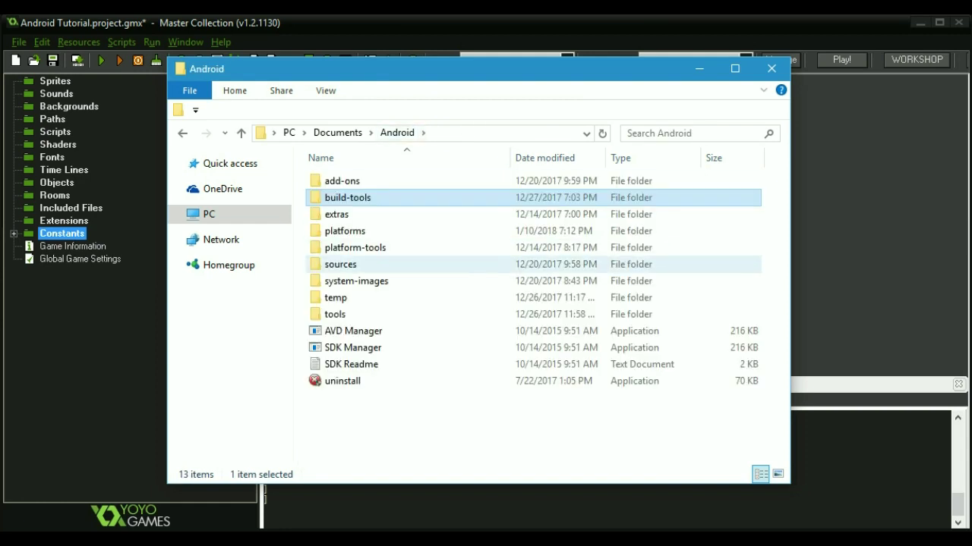
double_click(335, 314)
scroll(335, 319, down, 5)
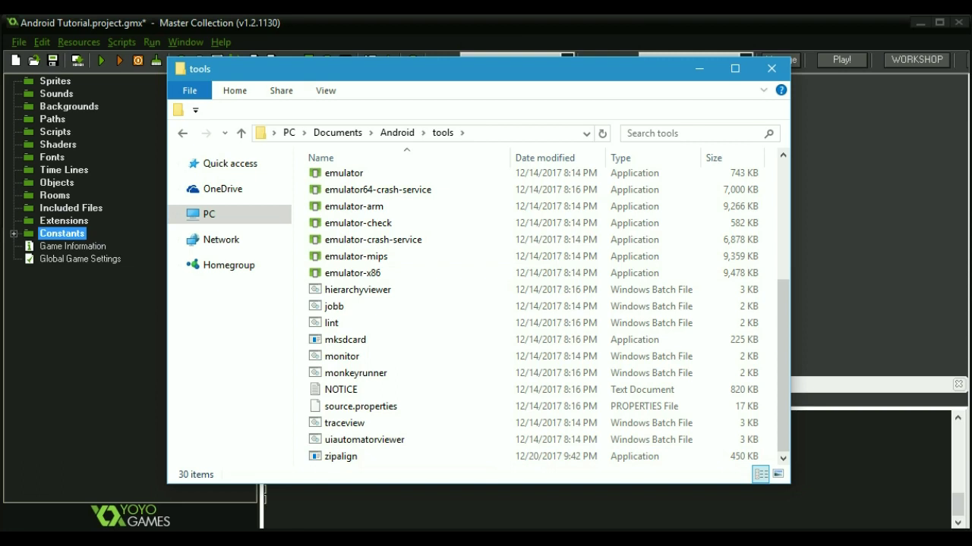
scroll(364, 350, up, 1)
scroll(365, 349, down, 1)
click(771, 68)
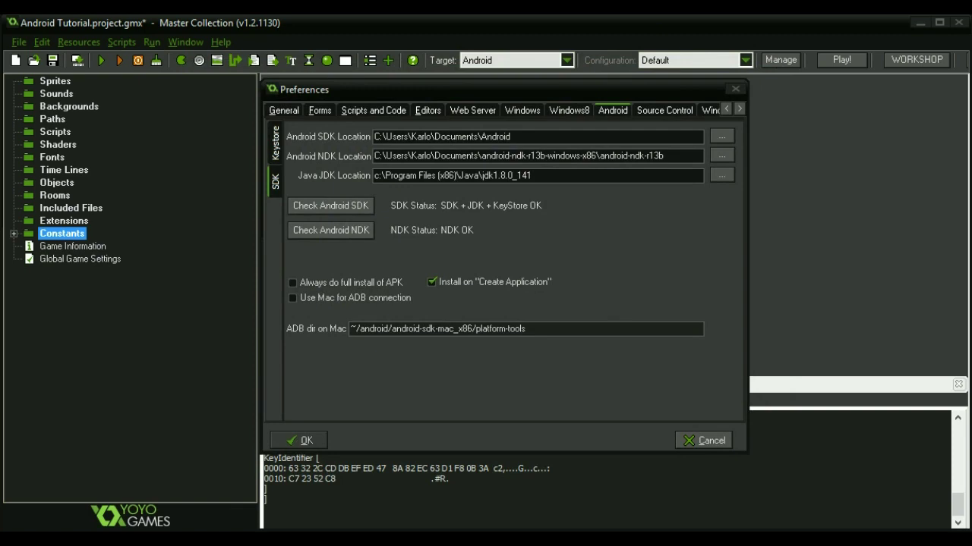
- Review the Java JDK and Android NDK locations and accept the preferences
drag(535, 175, 372, 176)
drag(665, 155, 372, 156)
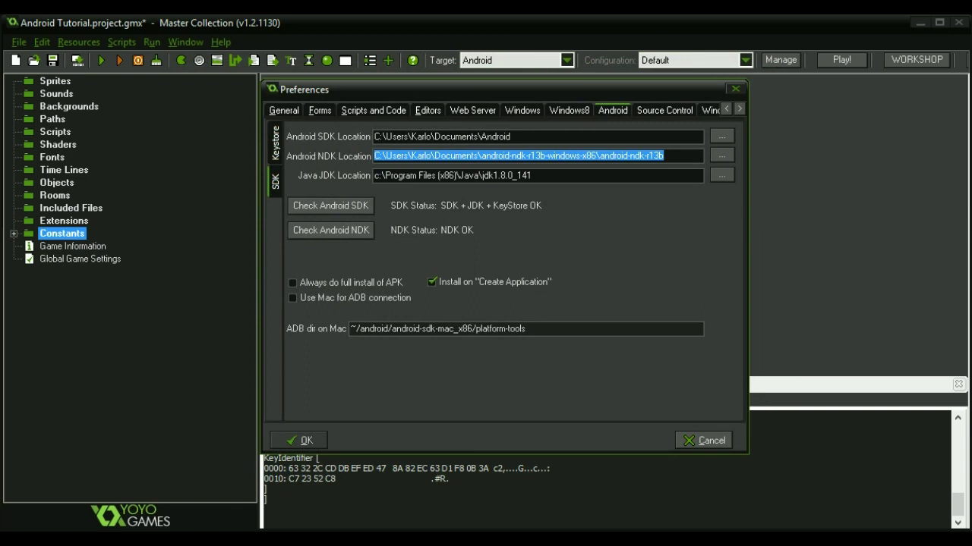
click(299, 440)
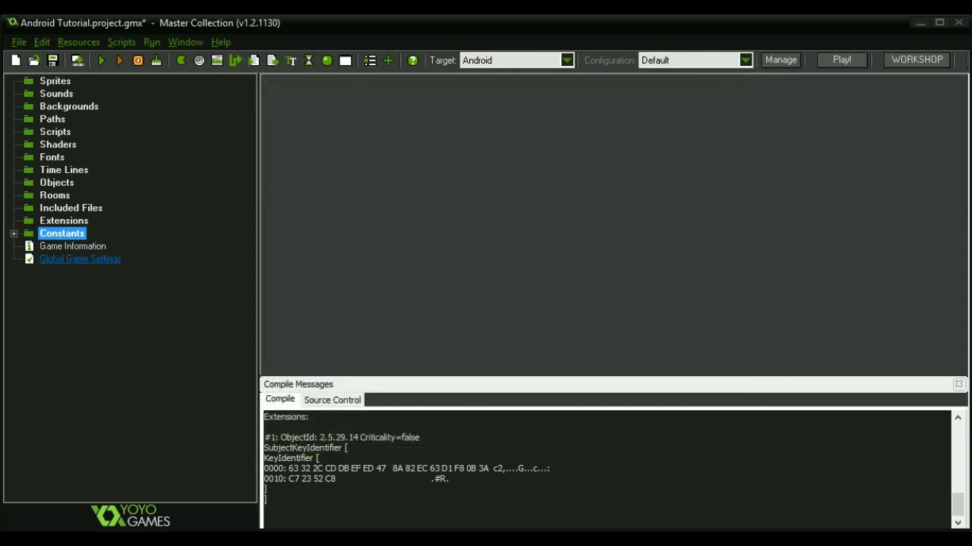
- Open the Android section of Global Game Settings and set the orientation to Landscape
click(80, 259)
double_click(80, 259)
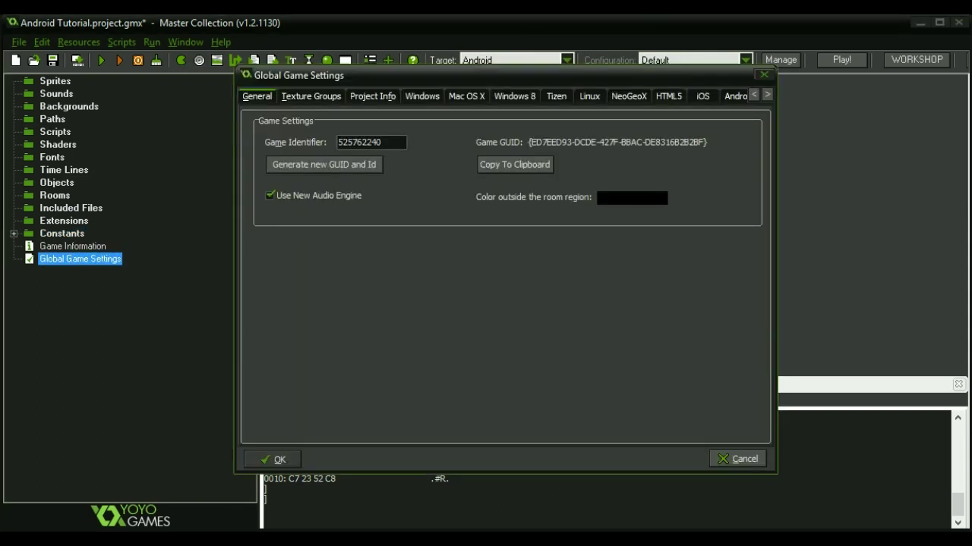
click(735, 97)
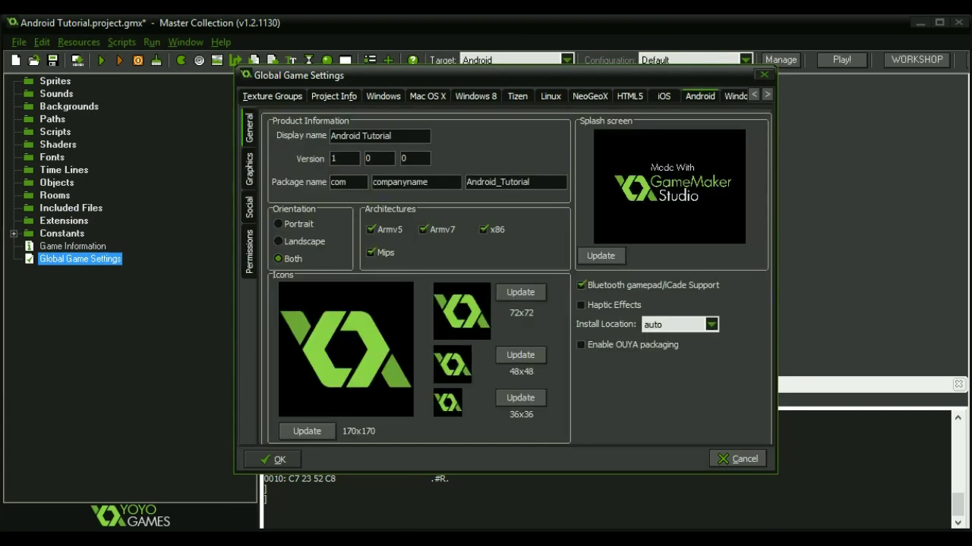
click(303, 241)
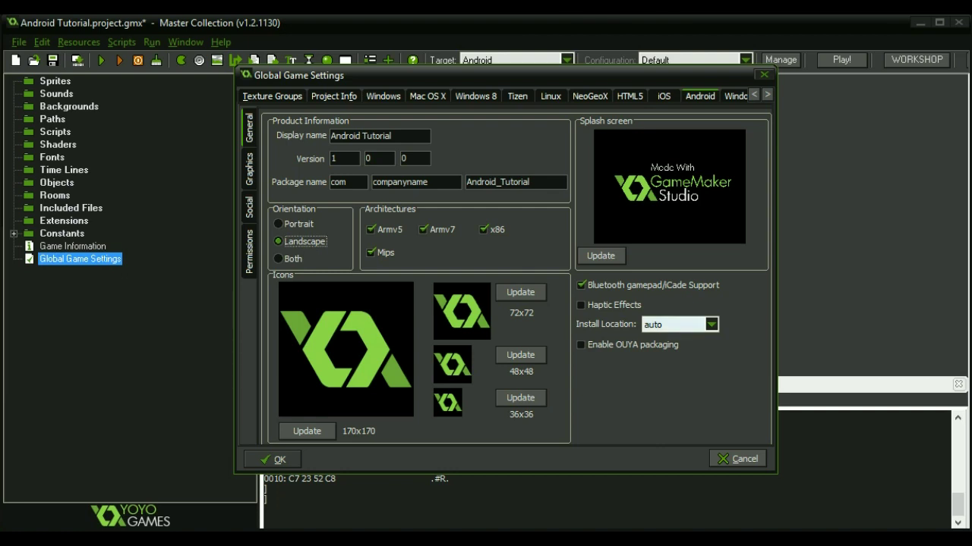
- Look over the Install Location options and the Android graphics, social and permissions settings
click(711, 325)
click(711, 325)
click(249, 168)
click(249, 207)
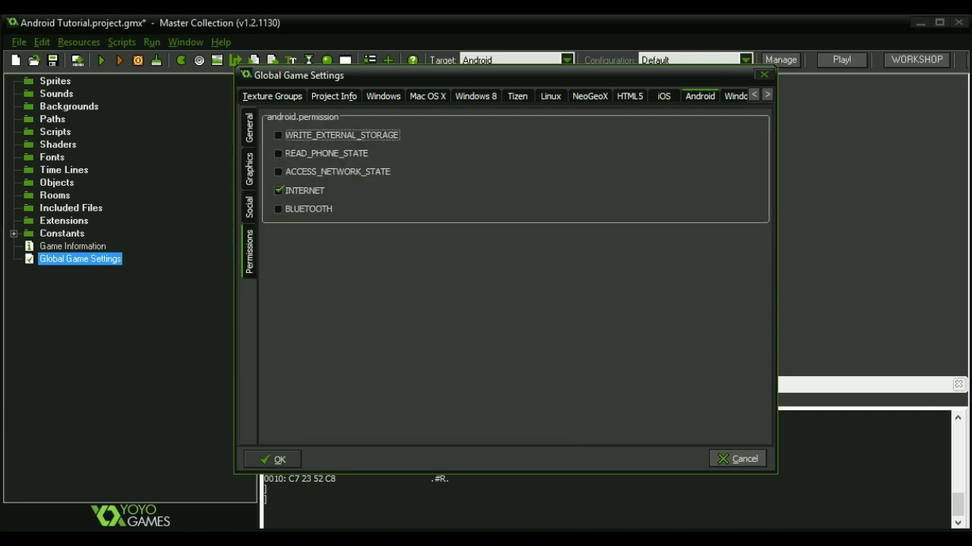
- Review the Android general, graphics and social settings once more and accept the Global Game Settings
click(249, 128)
click(249, 168)
click(249, 128)
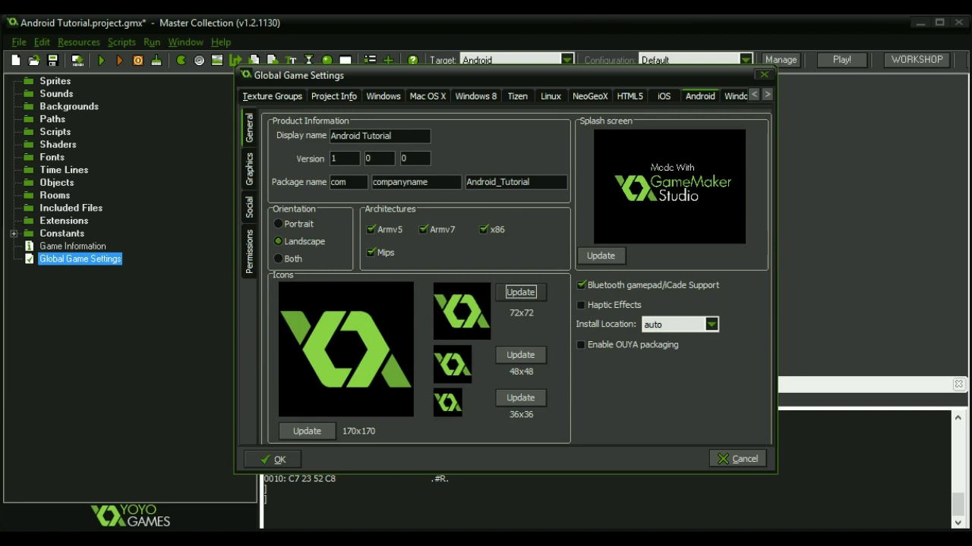
click(249, 168)
click(249, 207)
click(249, 168)
click(248, 128)
click(273, 459)
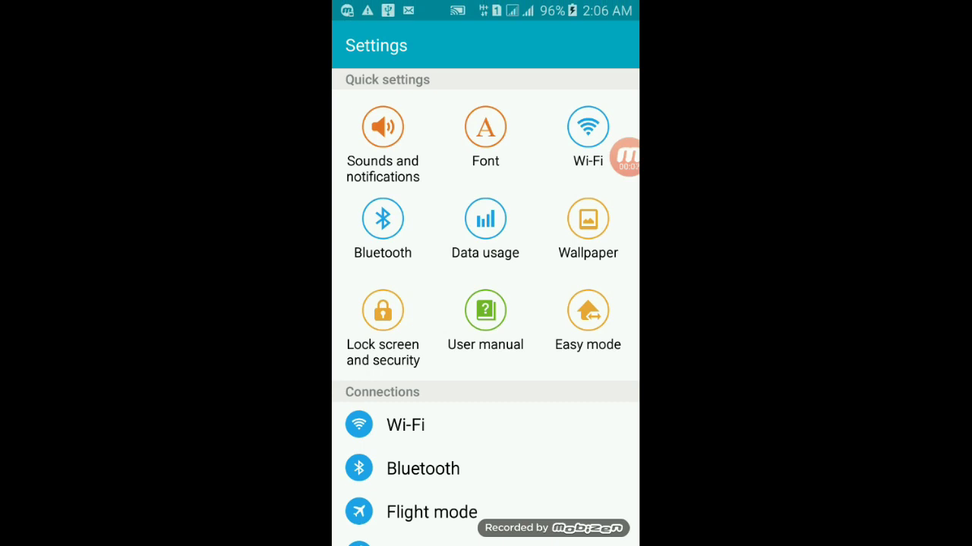
- On the Android phone, open About device in the system settings and find the Build number entry
scroll(485, 308, down, 1)
scroll(485, 307, down, 4)
scroll(485, 307, down, 10)
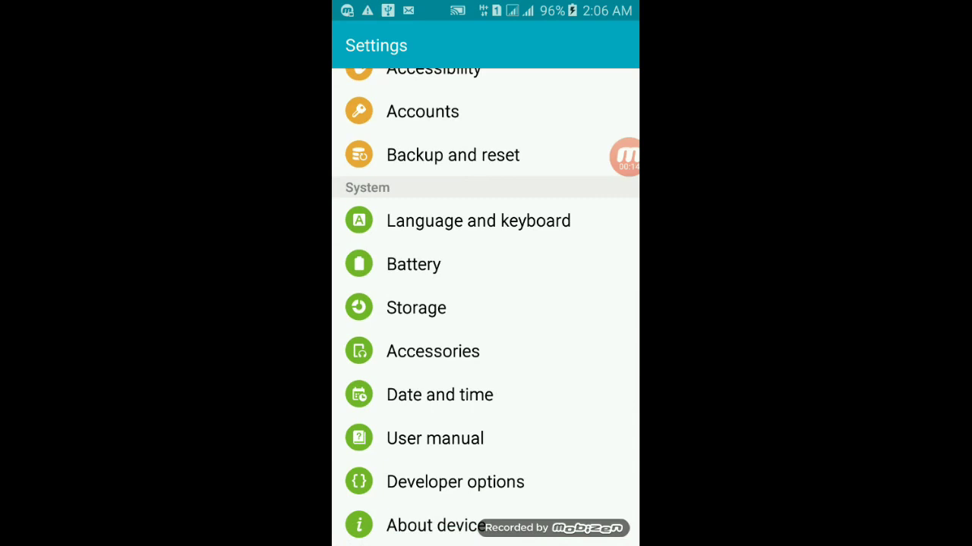
click(435, 525)
scroll(485, 307, down, 5)
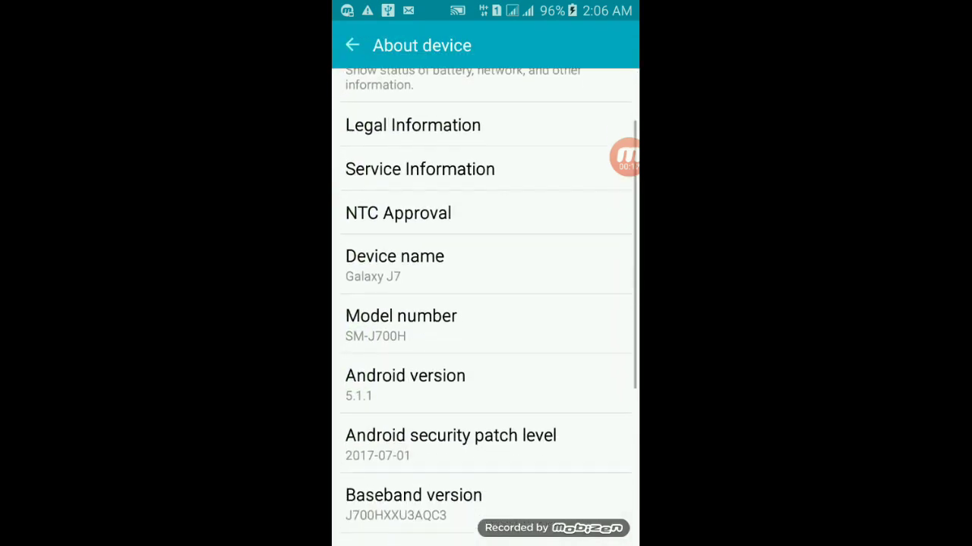
scroll(485, 307, down, 1)
- Select the Build number entry repeatedly to unlock developer mode, and return to the main settings list
click(421, 319)
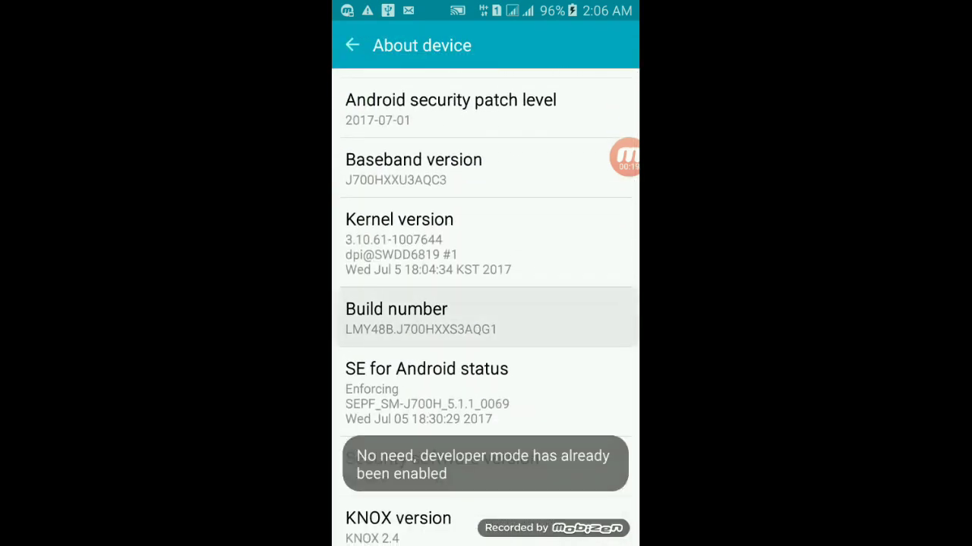
click(421, 318)
click(422, 318)
click(422, 319)
click(421, 319)
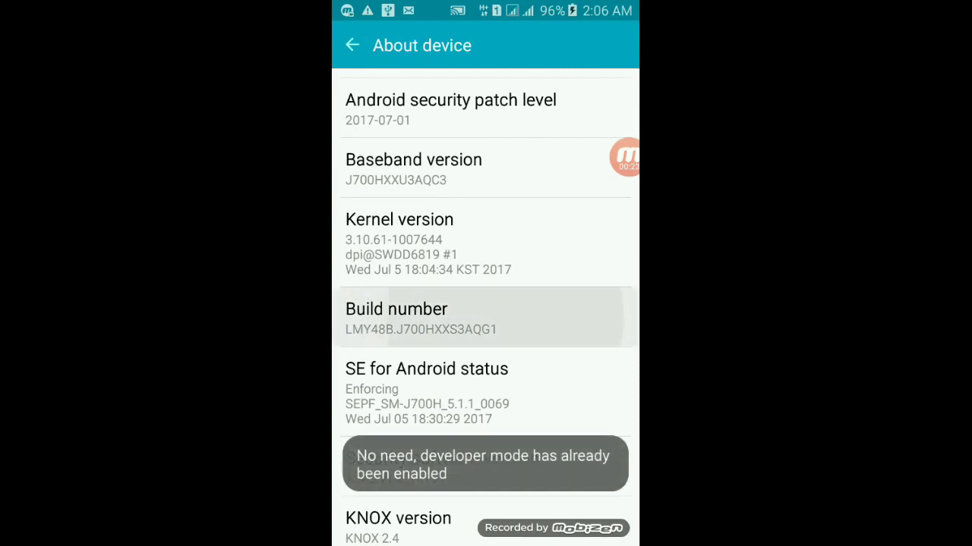
click(421, 319)
click(421, 319)
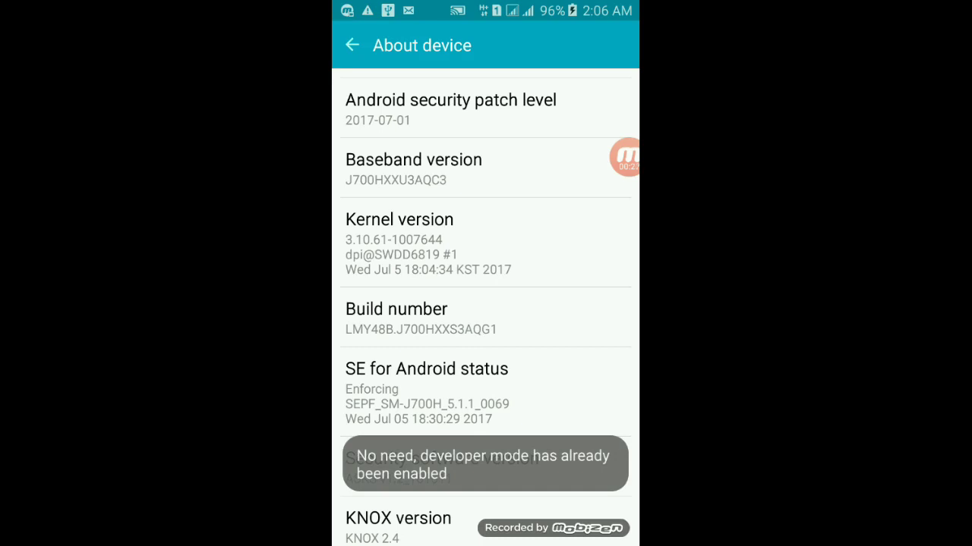
click(433, 319)
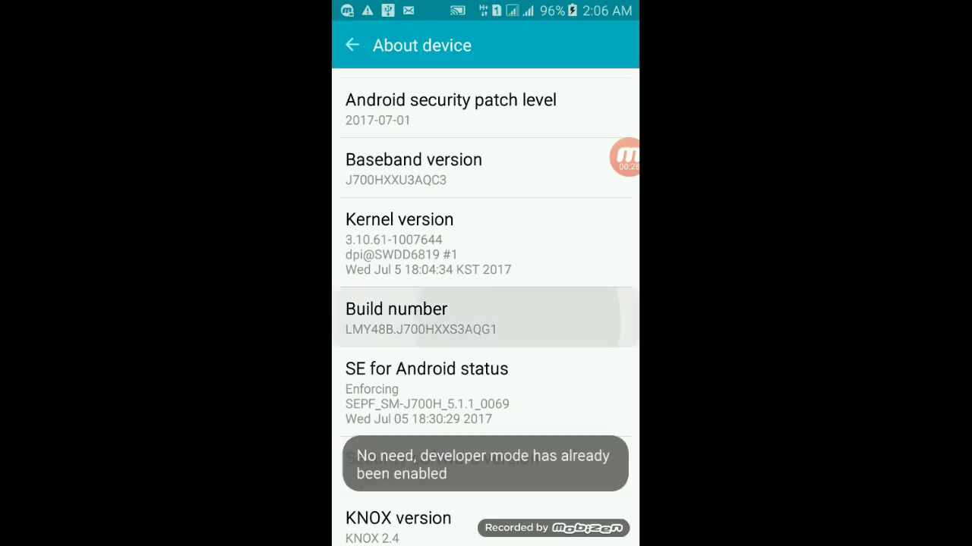
click(508, 317)
key(Escape)
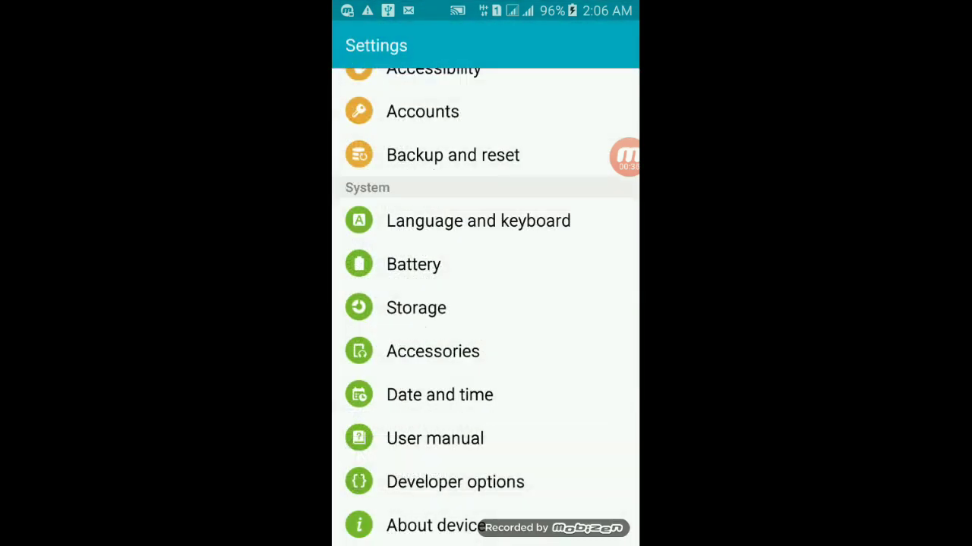
- Open Developer options and examine the debugging settings, especially USB debugging and Allow mock locations
click(456, 482)
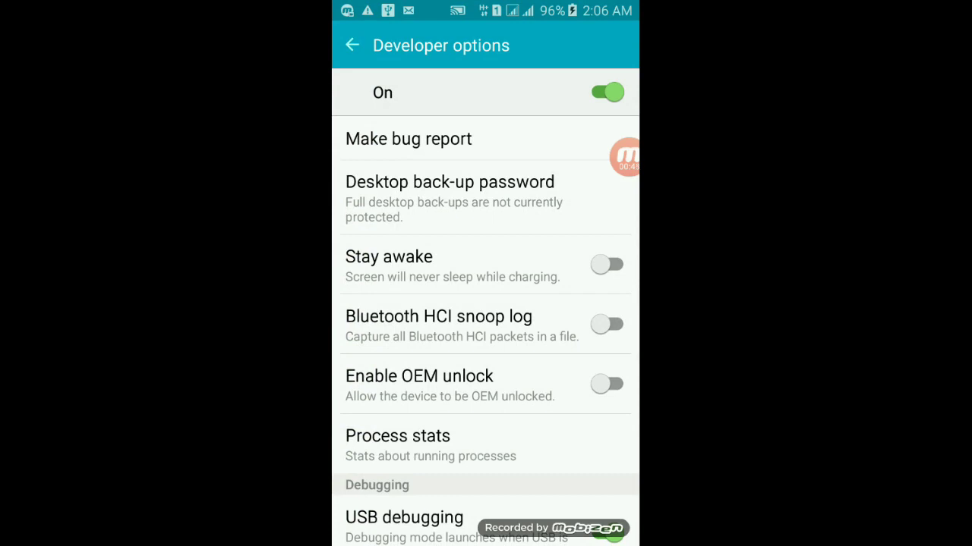
scroll(485, 332, down, 5)
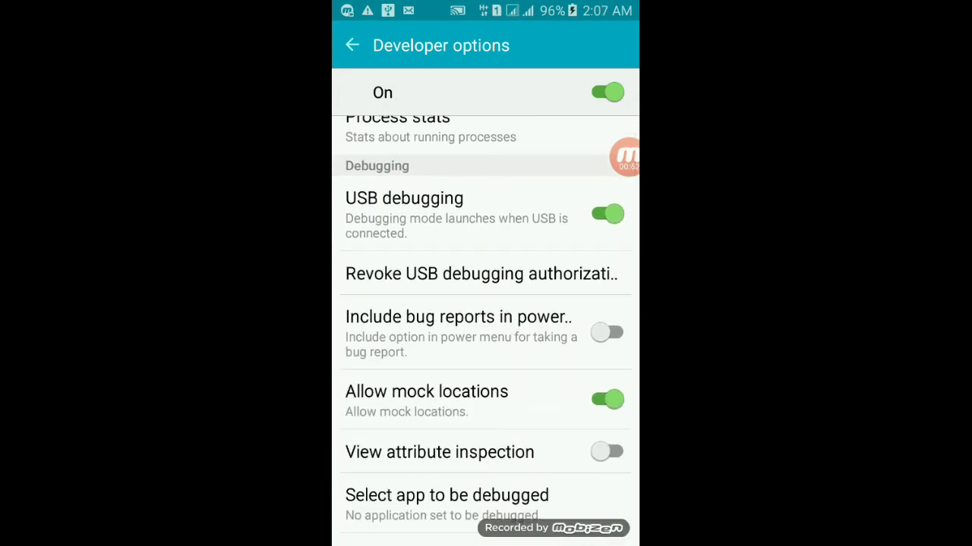
scroll(485, 332, down, 3)
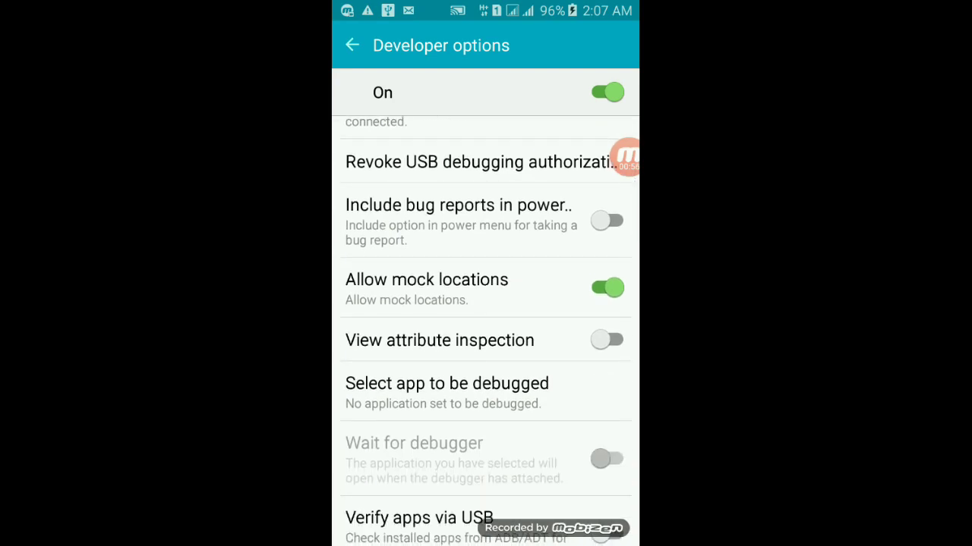
scroll(485, 331, down, 3)
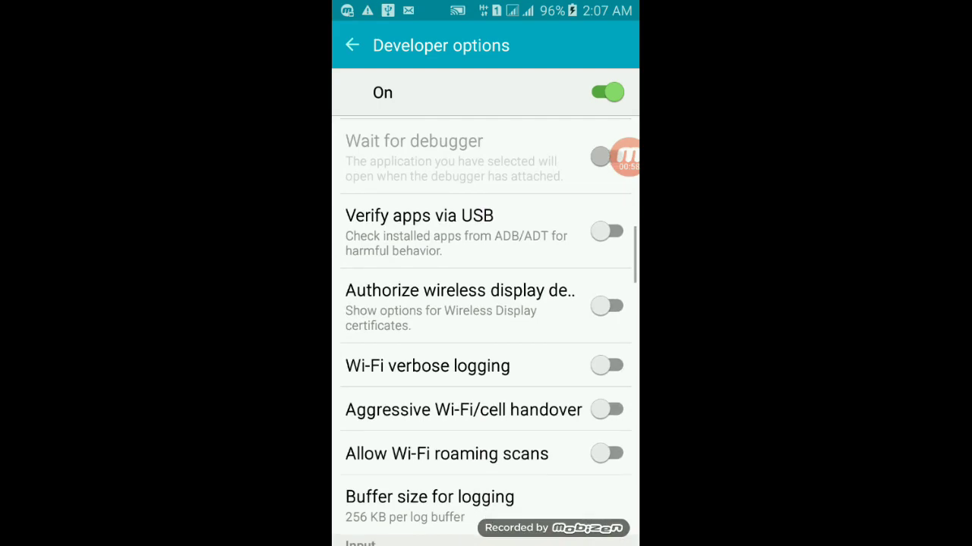
scroll(486, 331, down, 8)
scroll(486, 331, up, 10)
scroll(486, 331, down, 3)
scroll(486, 331, down, 3)
scroll(486, 331, up, 3)
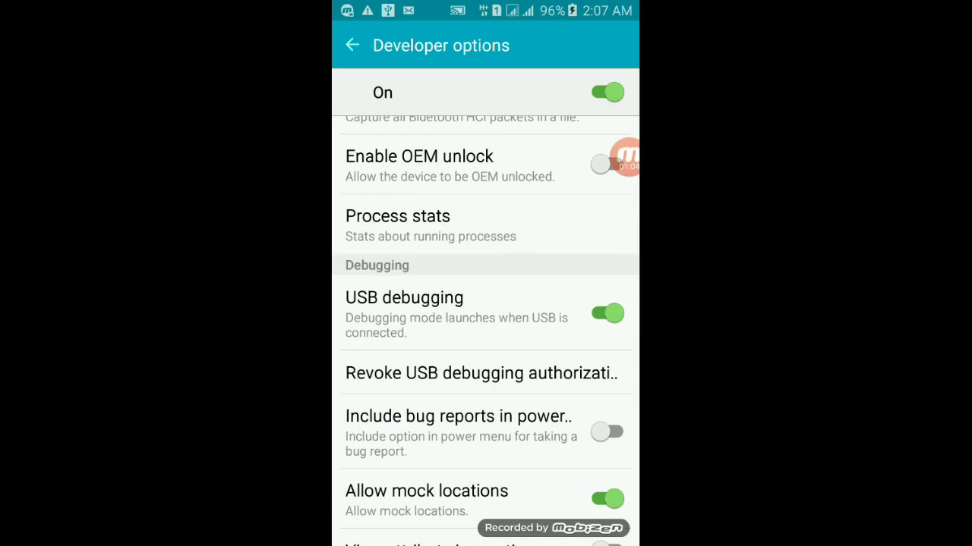
scroll(486, 331, up, 3)
scroll(486, 331, down, 3)
scroll(486, 331, down, 3)
scroll(485, 331, up, 2)
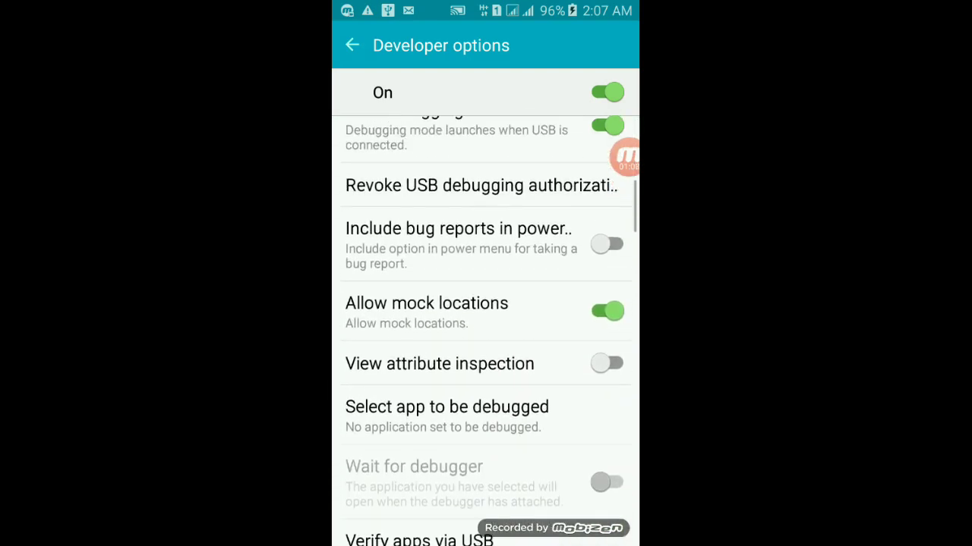
scroll(486, 331, up, 1)
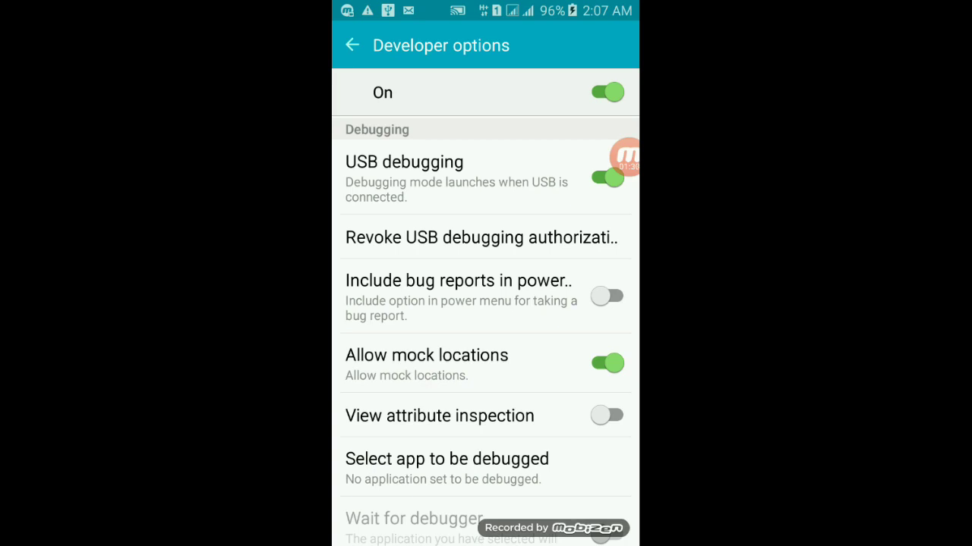
click(626, 157)
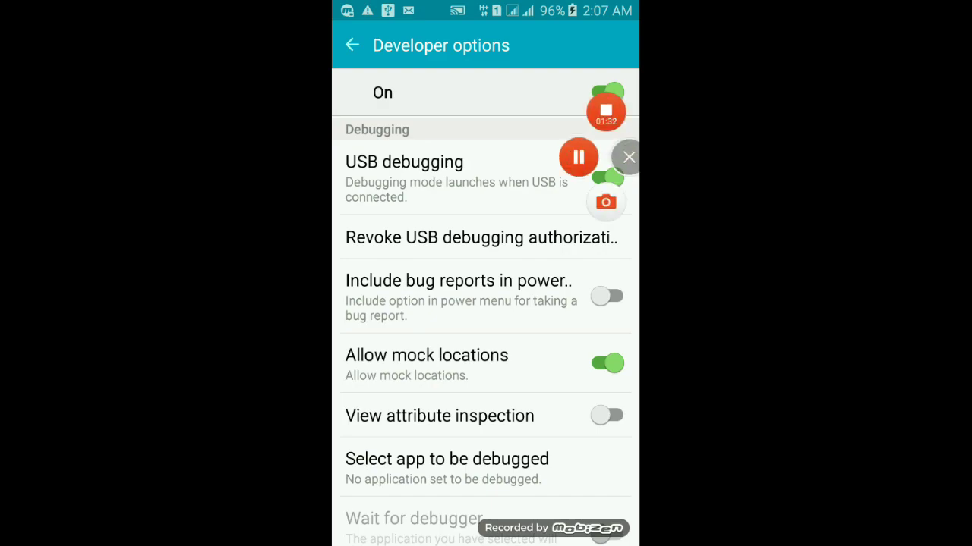